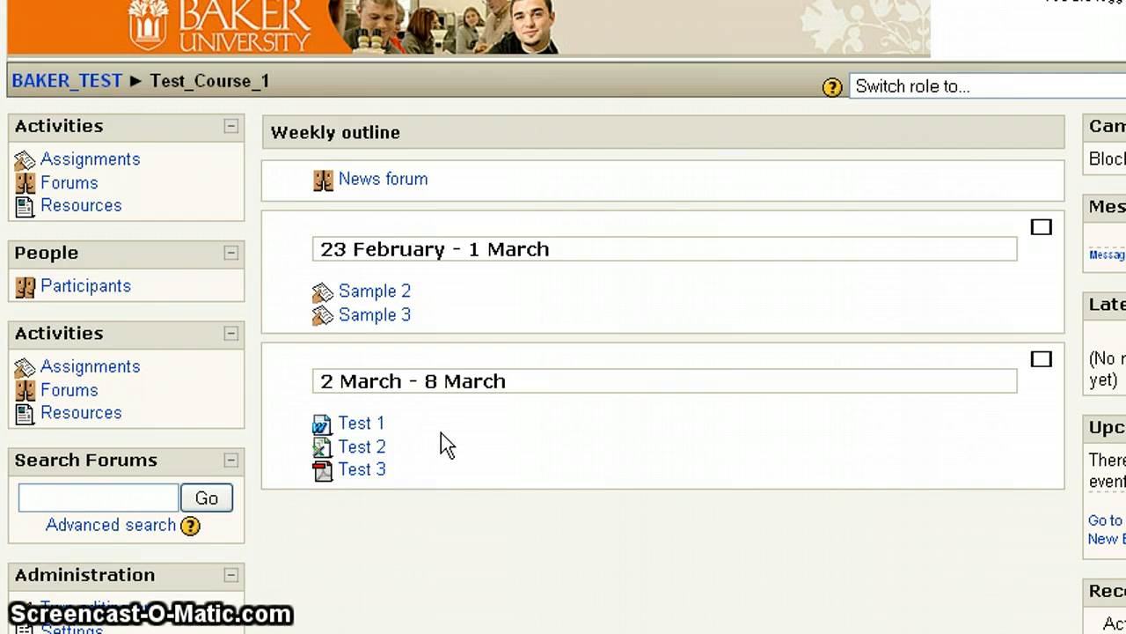
Open the file area of Test_Course_1
{"action": "scroll", "coordinate": [456, 451], "scroll_direction": "down", "scroll_amount": 5}
{"action": "scroll", "coordinate": [457, 451], "scroll_direction": "down", "scroll_amount": 2}
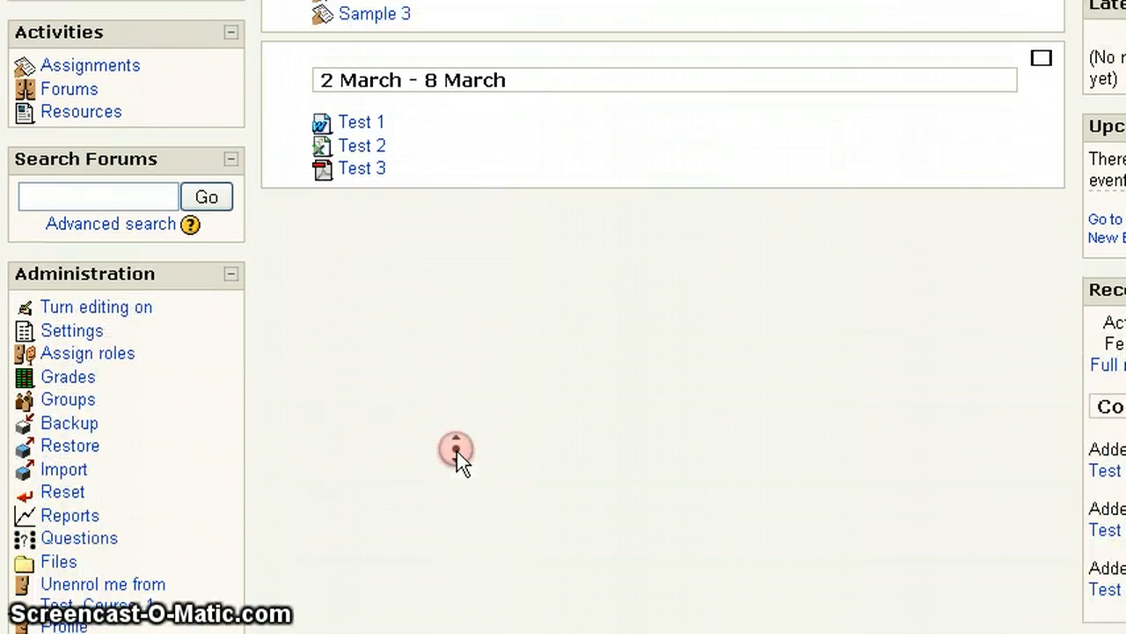
{"action": "scroll", "coordinate": [457, 450], "scroll_direction": "down", "scroll_amount": 2}
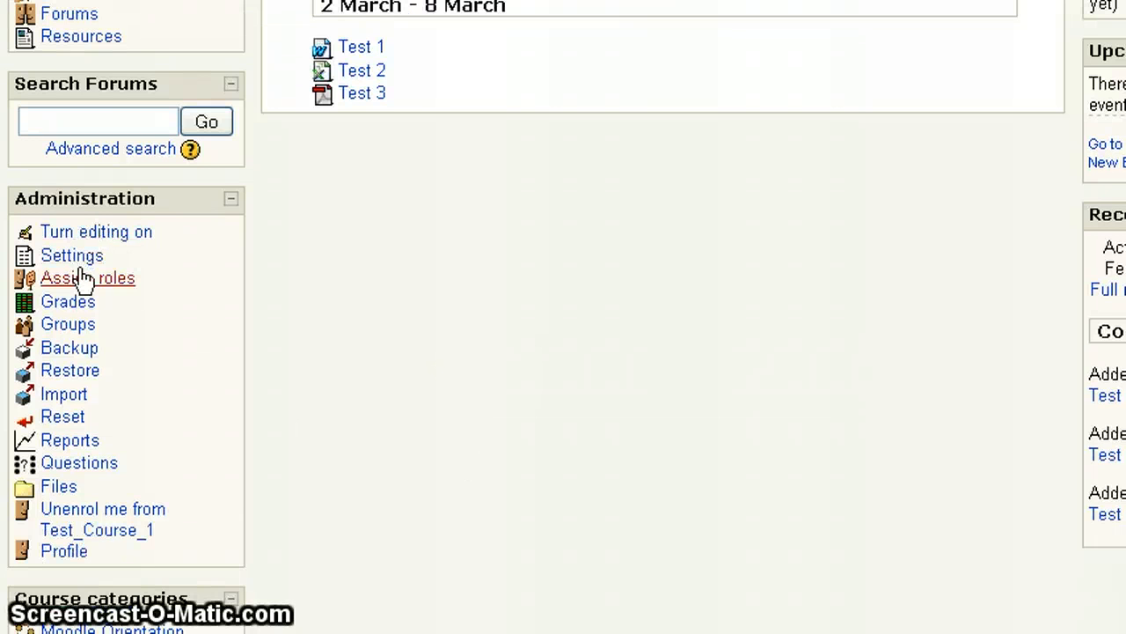
{"action": "left_click", "coordinate": [64, 489]}
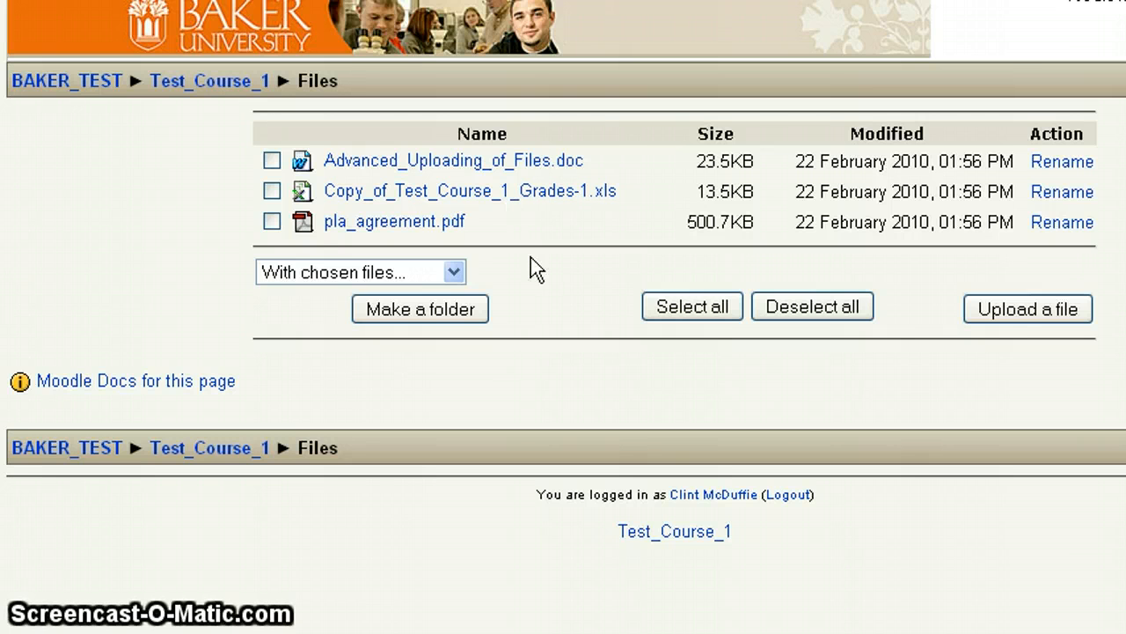
Create a folder named Sample Directory in the course's main files area
{"action": "left_click", "coordinate": [415, 322]}
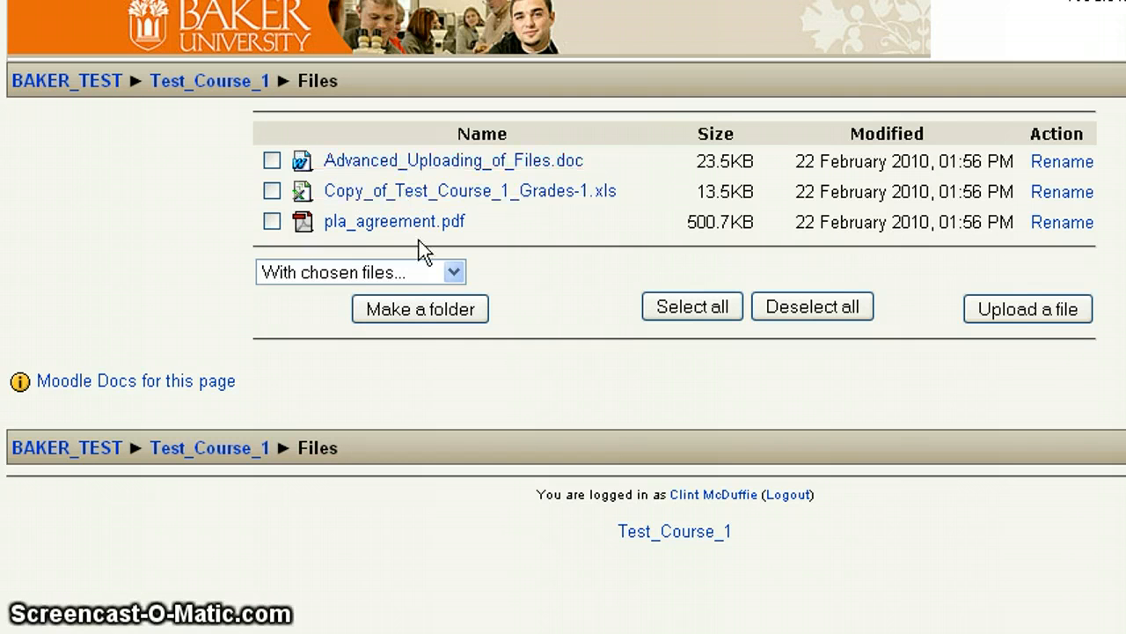
{"action": "left_click", "coordinate": [432, 314]}
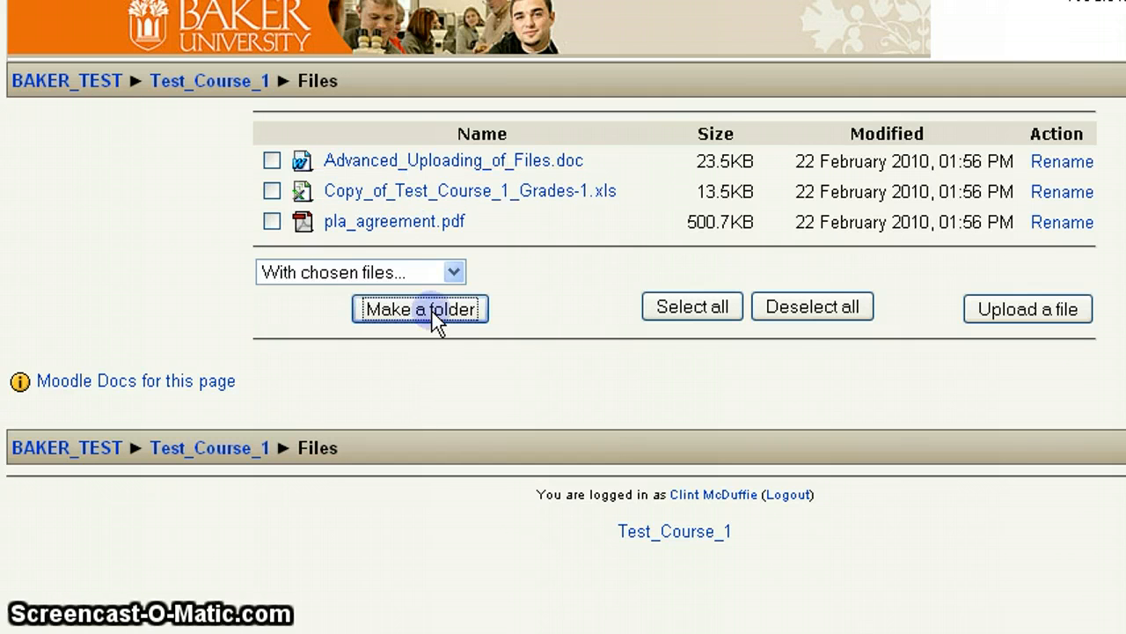
{"action": "left_click", "coordinate": [308, 179]}
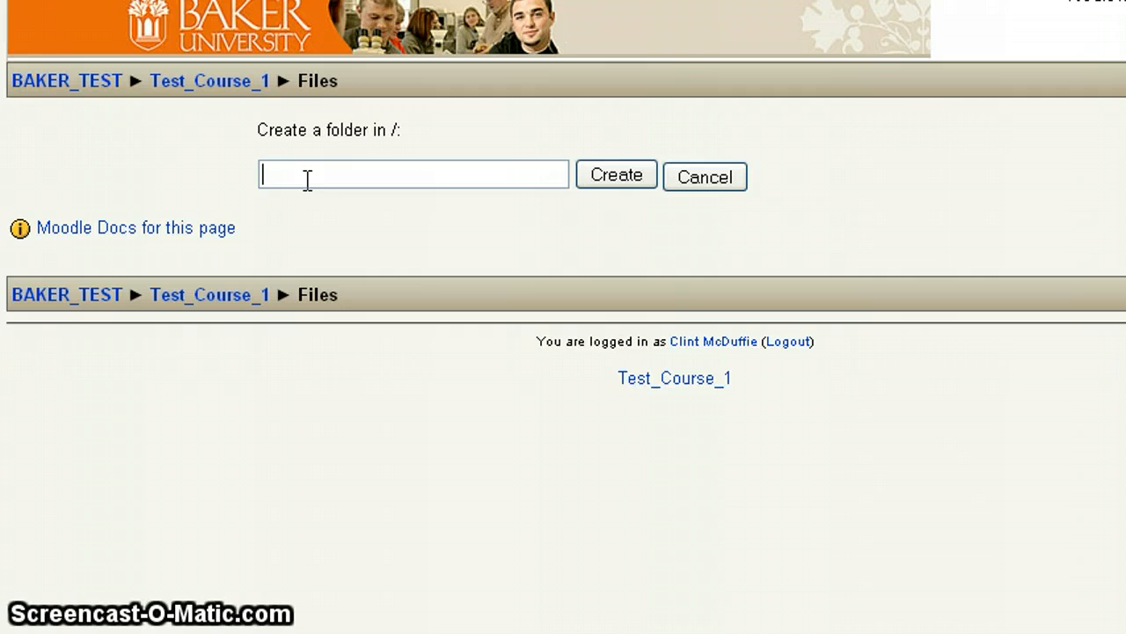
{"action": "type", "text": "sam"}
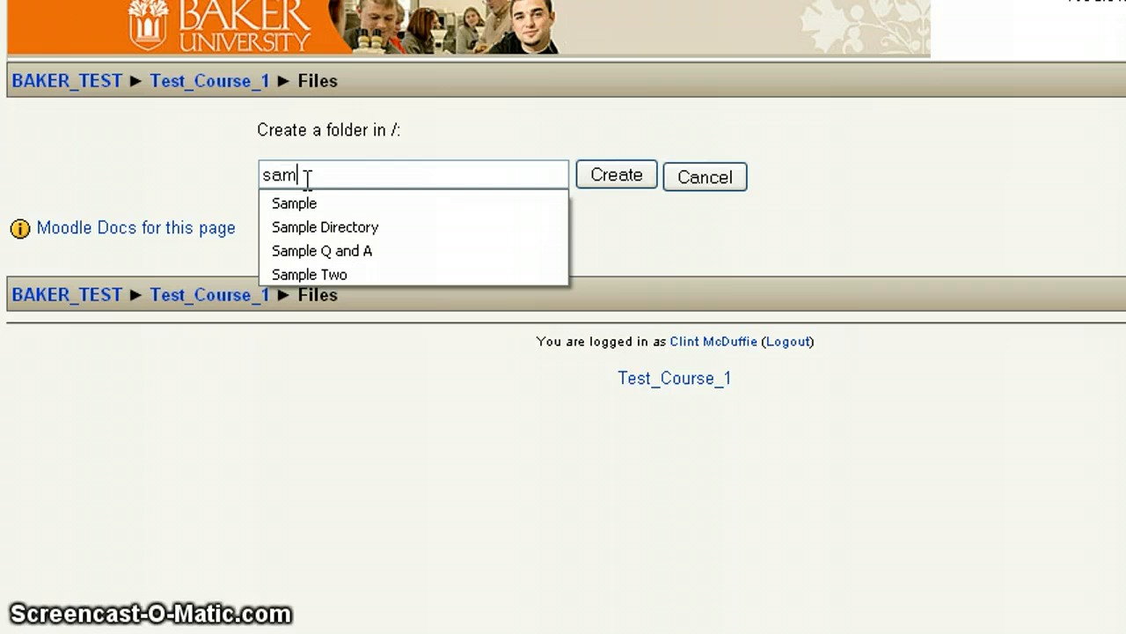
{"action": "key", "text": "Down"}
{"action": "key", "text": "Down"}
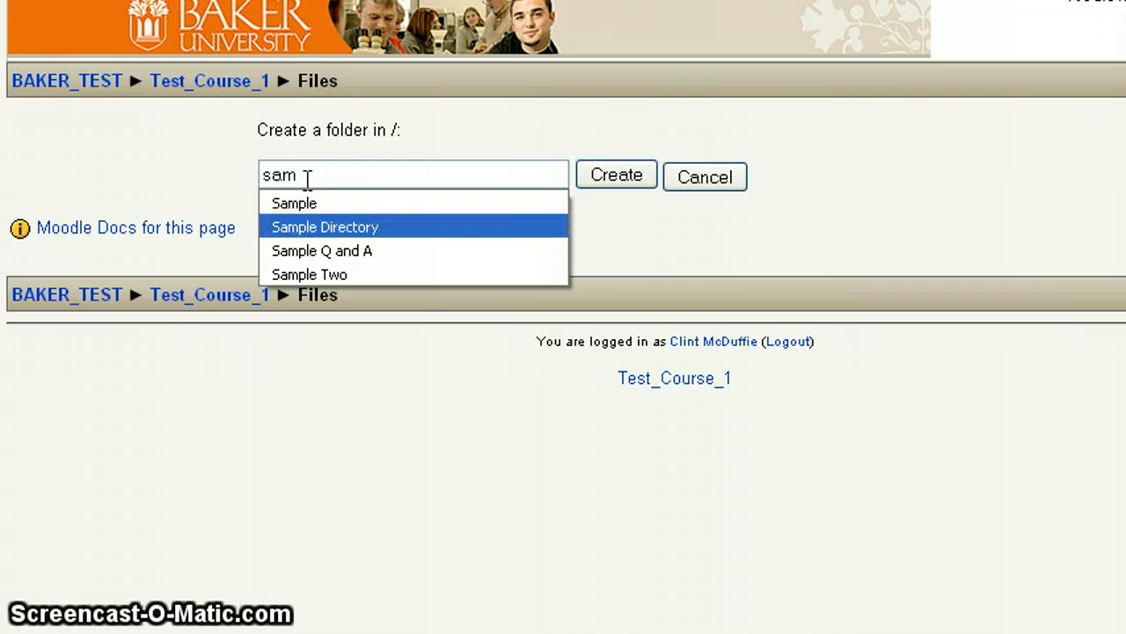
{"action": "key", "text": "Return"}
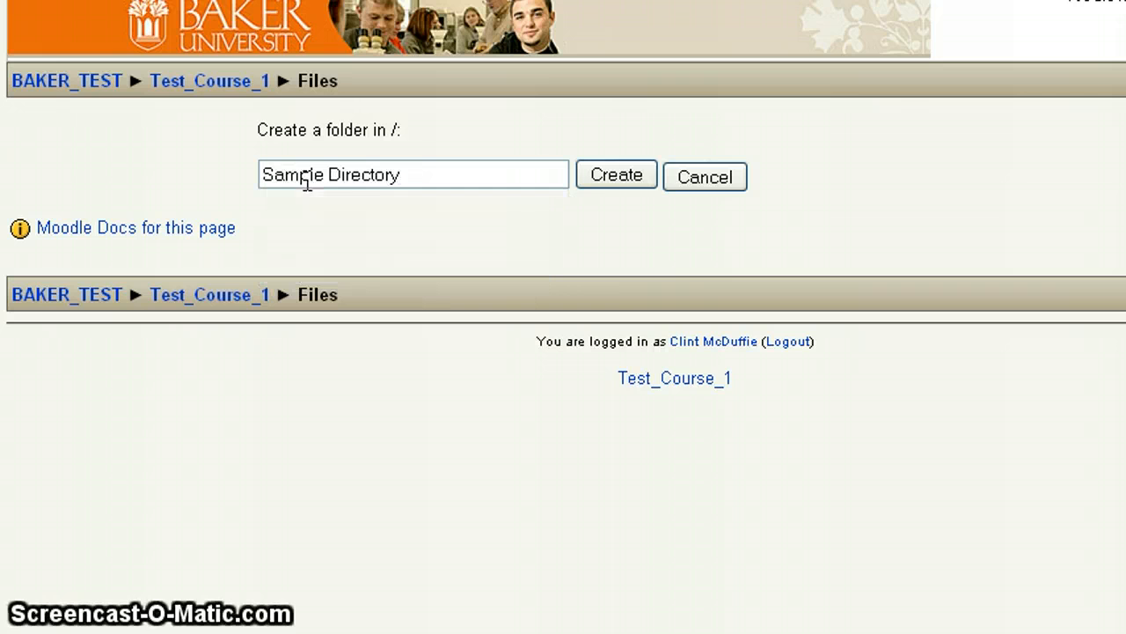
{"action": "left_click", "coordinate": [622, 179]}
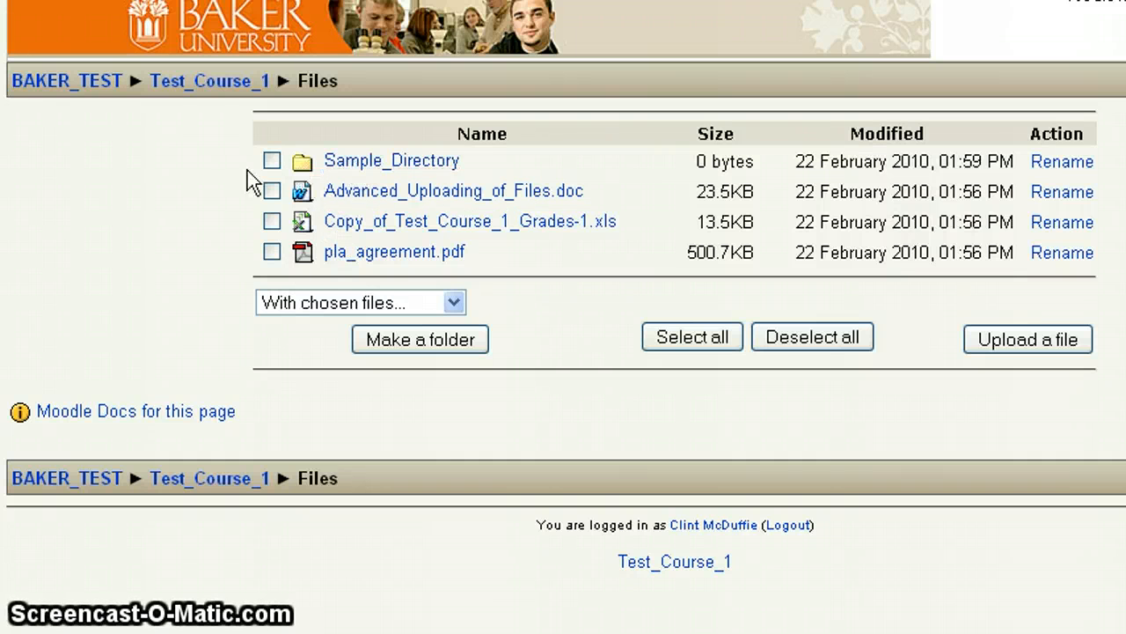
Move Advanced_Uploading_of_Files.doc, Copy_of_Test_Course_1_Grades-1.xls and pla_agreement.pdf into the Sample_Directory folder
{"action": "left_click", "coordinate": [271, 252]}
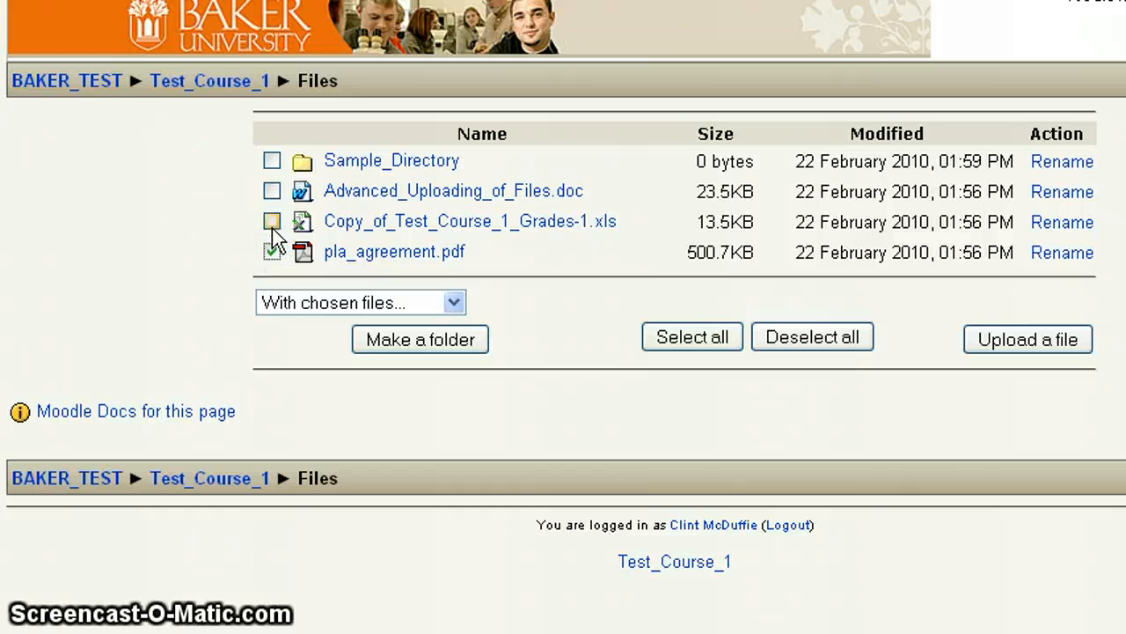
{"action": "left_click", "coordinate": [273, 222]}
{"action": "left_click", "coordinate": [272, 191]}
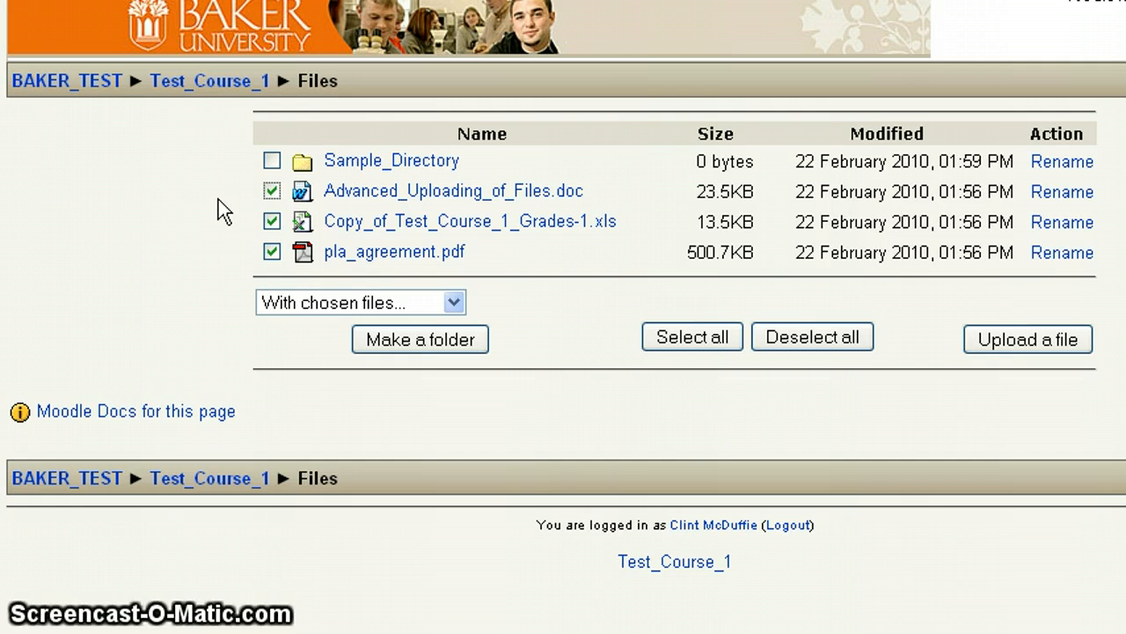
{"action": "left_click", "coordinate": [272, 221]}
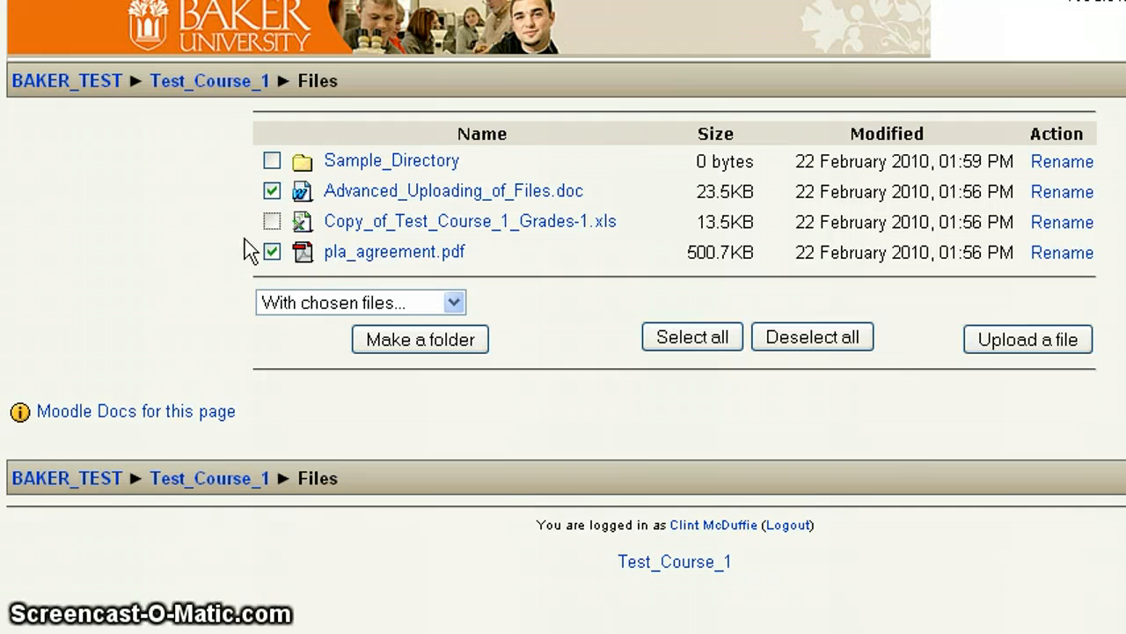
{"action": "left_click", "coordinate": [272, 221]}
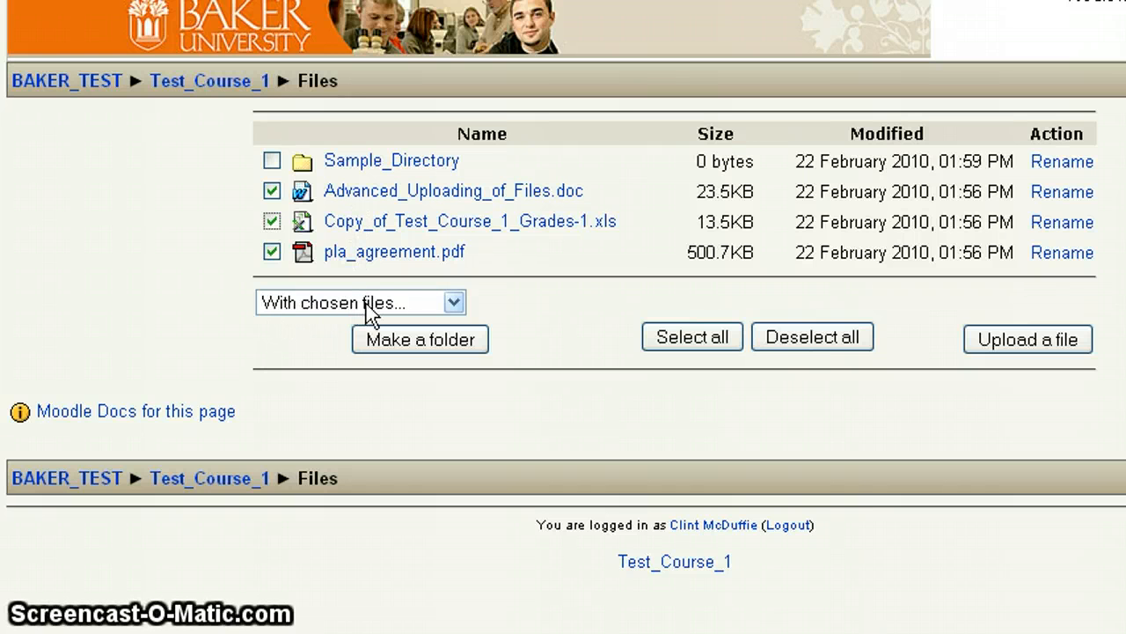
{"action": "left_click", "coordinate": [454, 303]}
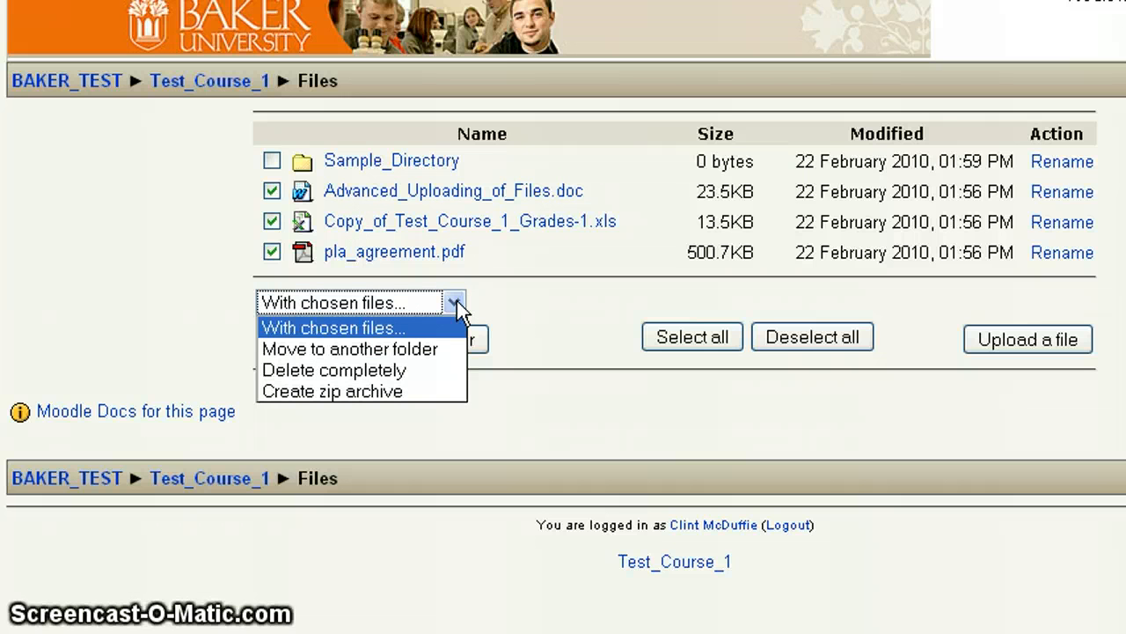
{"action": "left_click", "coordinate": [345, 348]}
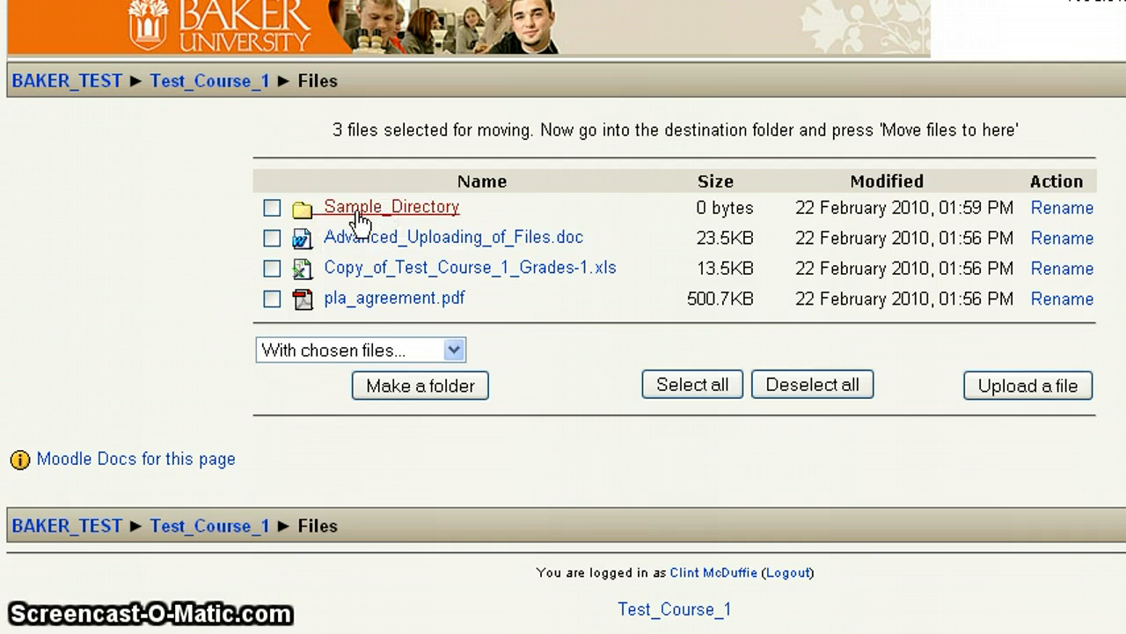
{"action": "left_click", "coordinate": [377, 209]}
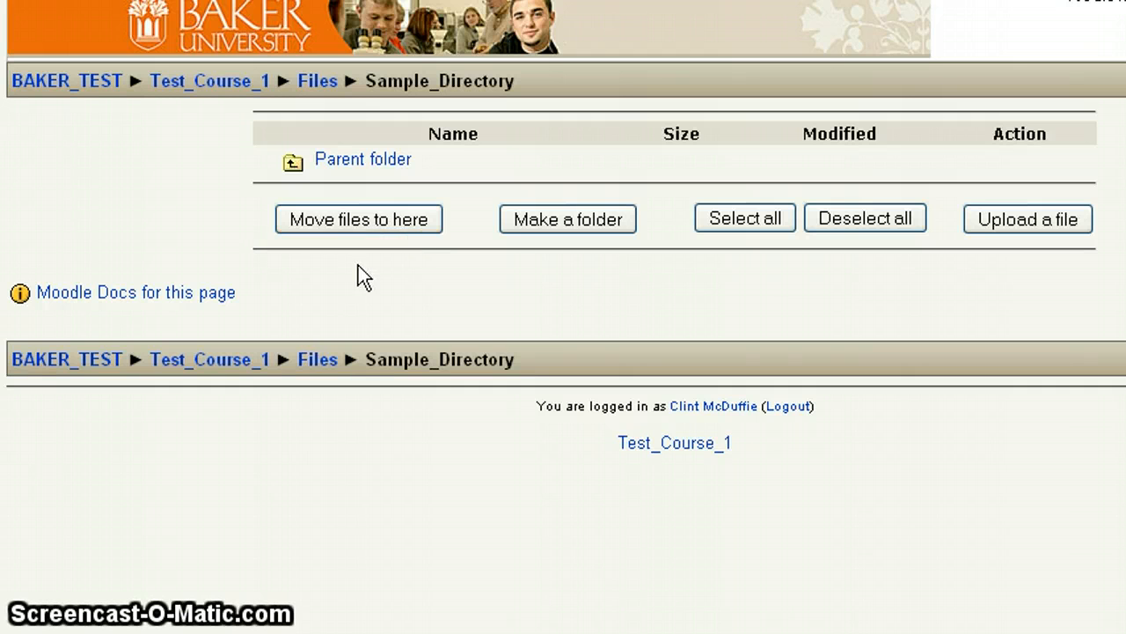
{"action": "left_click", "coordinate": [347, 222]}
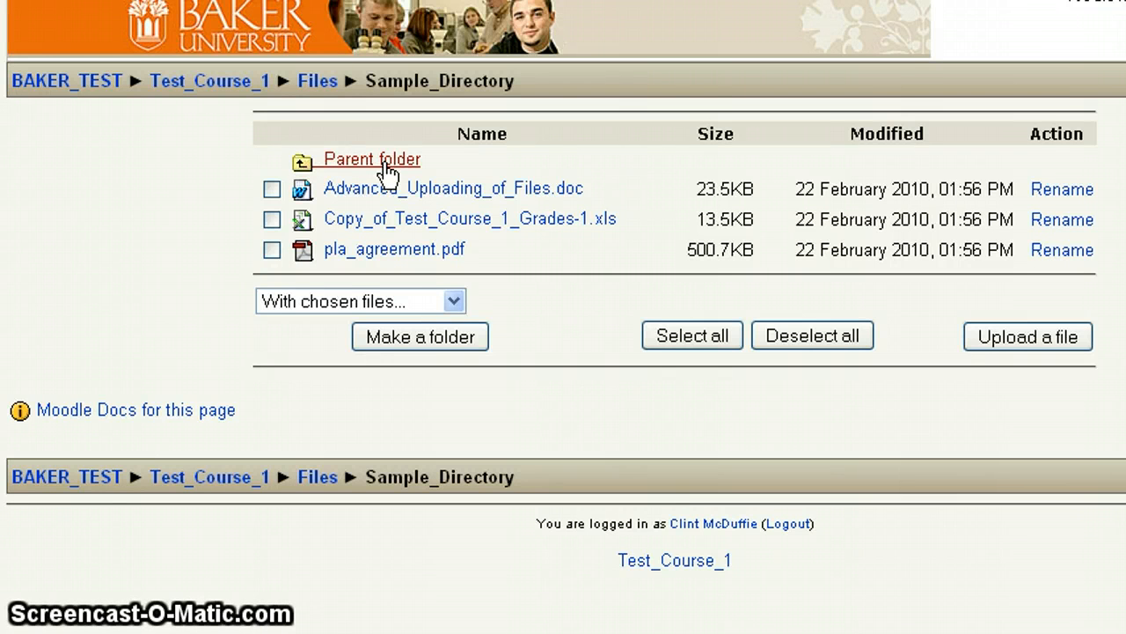
Go back to the parent folder and return to the Test_Course_1 main page
{"action": "left_click", "coordinate": [385, 166]}
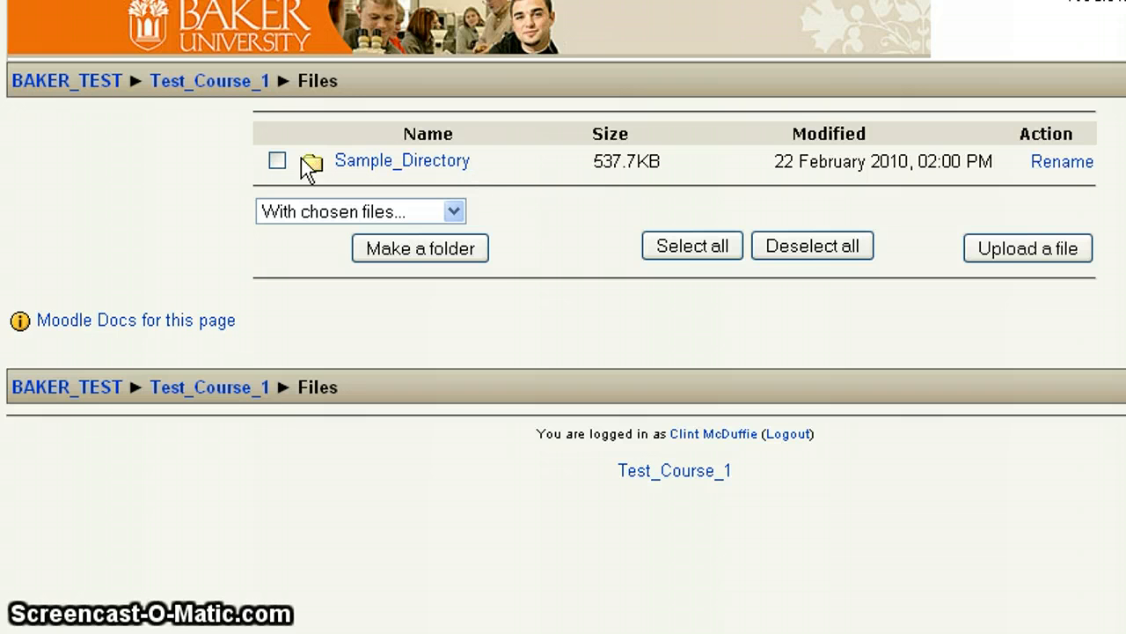
{"action": "left_click", "coordinate": [220, 86]}
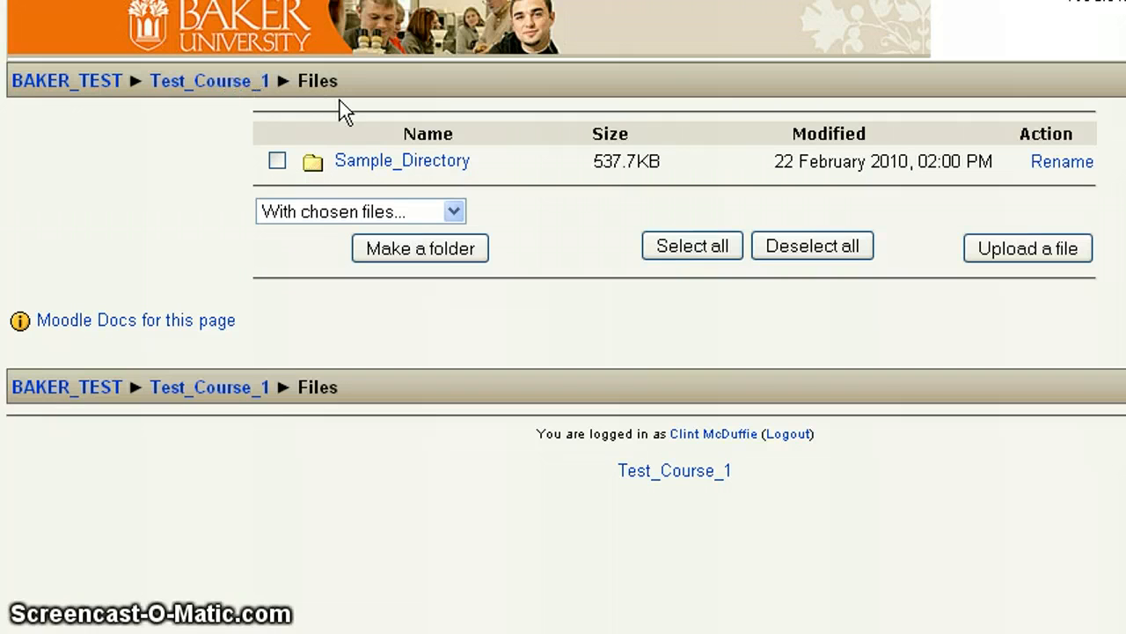
{"action": "left_click", "coordinate": [218, 93]}
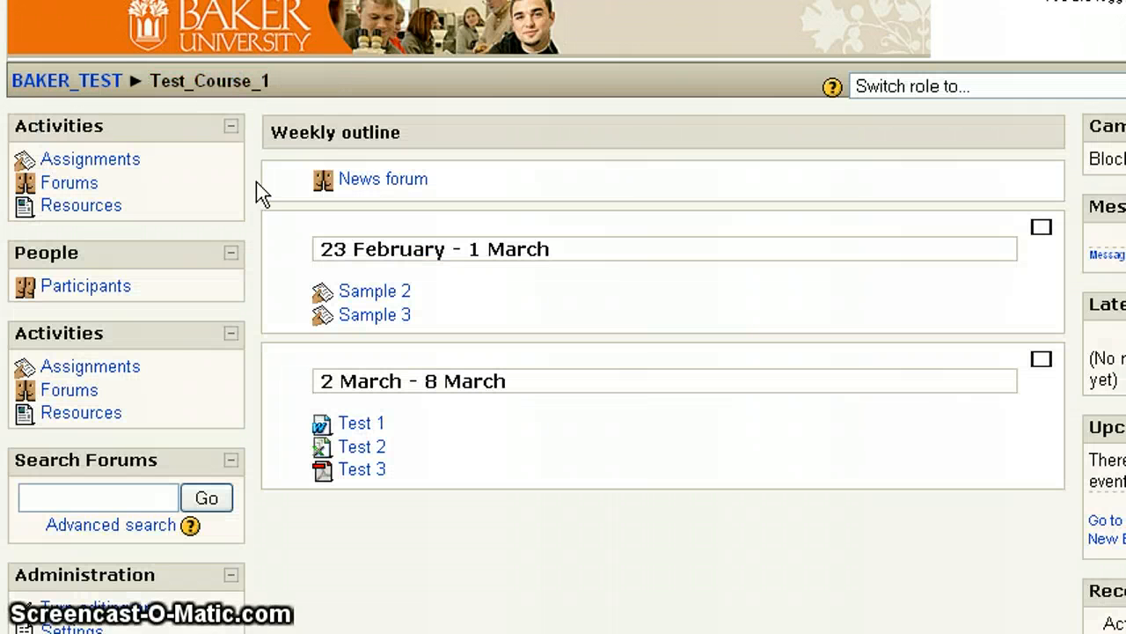
Revisit the course's Files area to view its folder, and go back to the course page
{"action": "scroll", "coordinate": [256, 183], "scroll_direction": "down", "scroll_amount": 3}
{"action": "scroll", "coordinate": [257, 183], "scroll_direction": "down", "scroll_amount": 5}
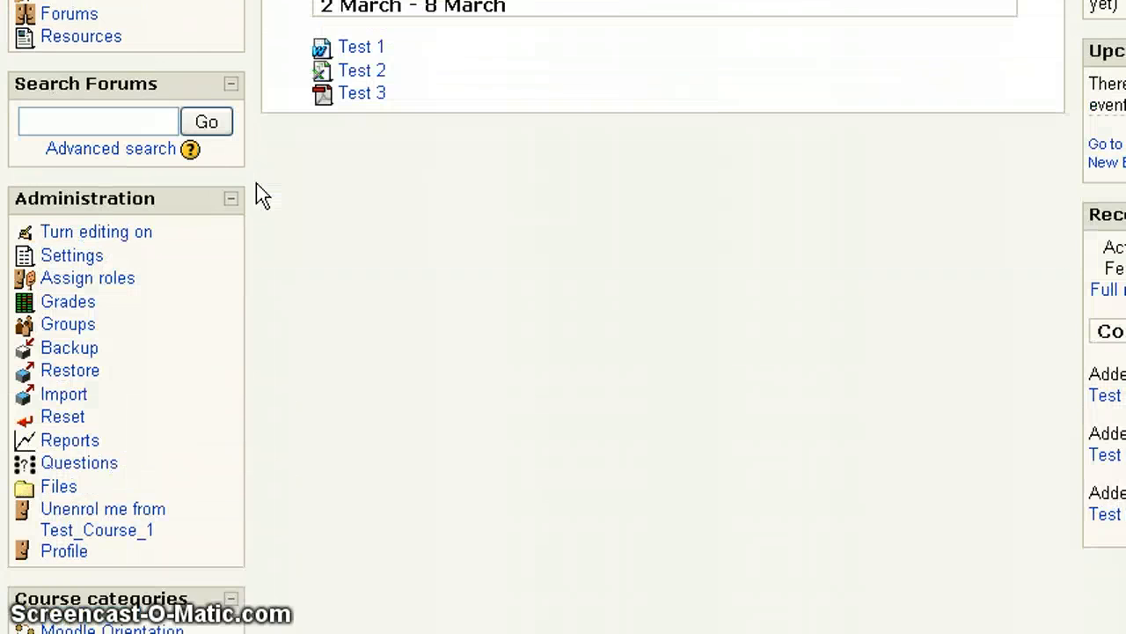
{"action": "scroll", "coordinate": [257, 183], "scroll_direction": "down", "scroll_amount": 3}
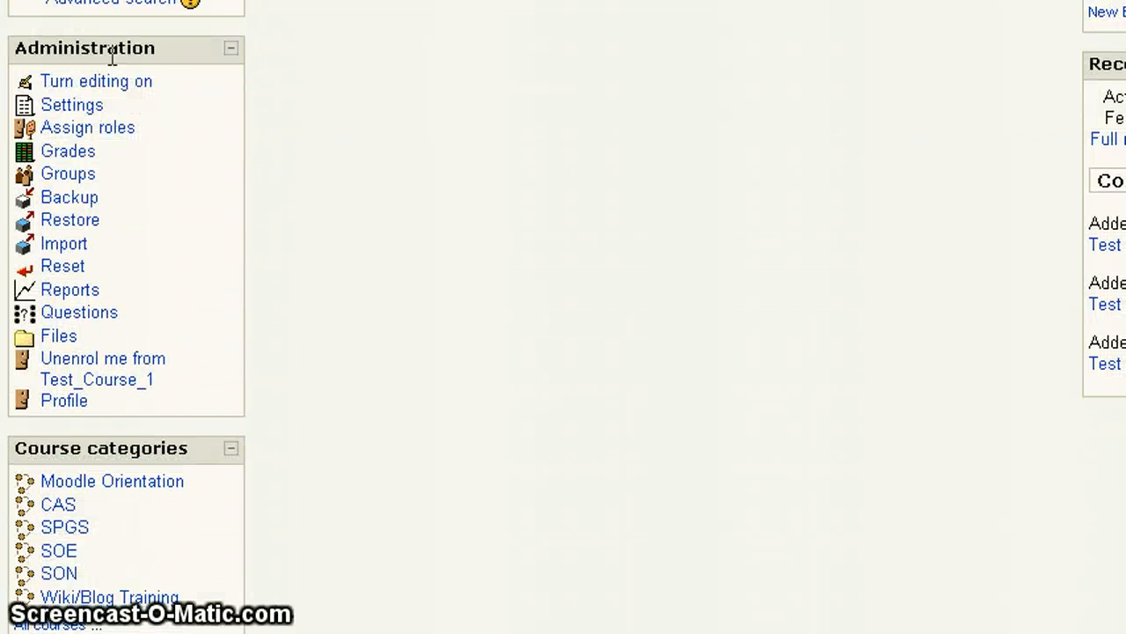
{"action": "left_click", "coordinate": [58, 336]}
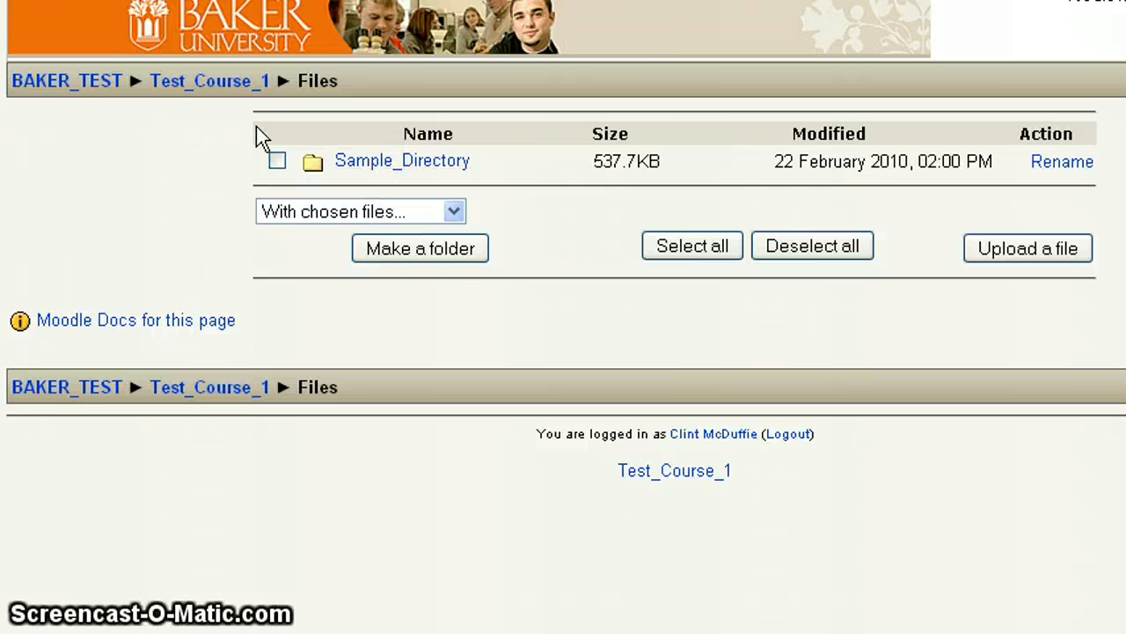
{"action": "left_click", "coordinate": [217, 97]}
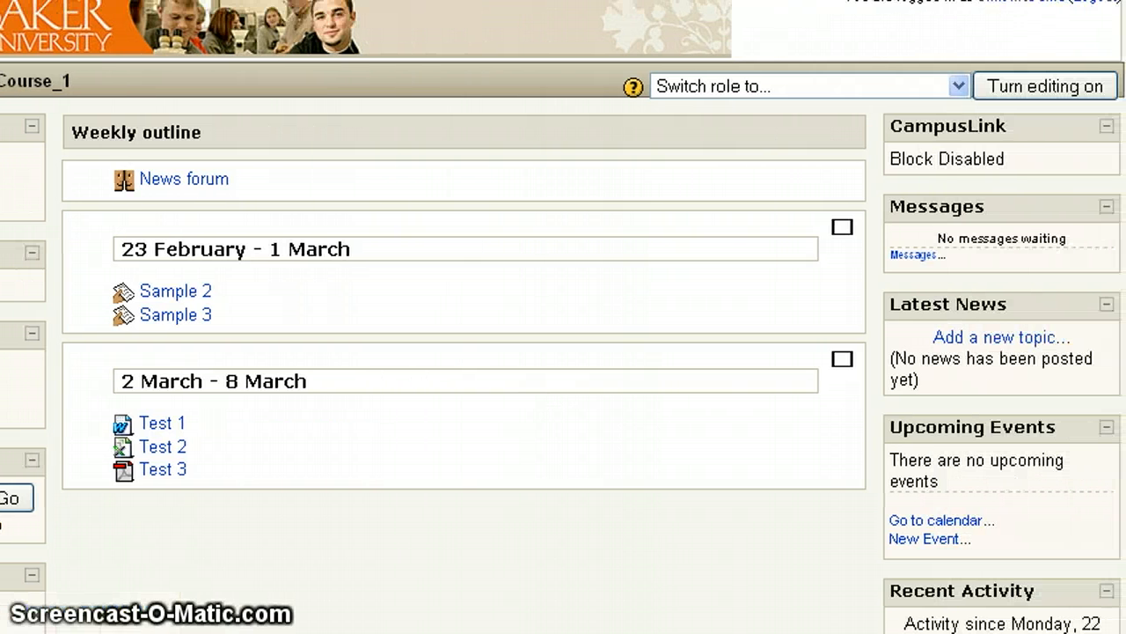
Turn editing on and start adding a Display a directory resource to the 2 March - 8 March week
{"action": "left_click", "coordinate": [1045, 88]}
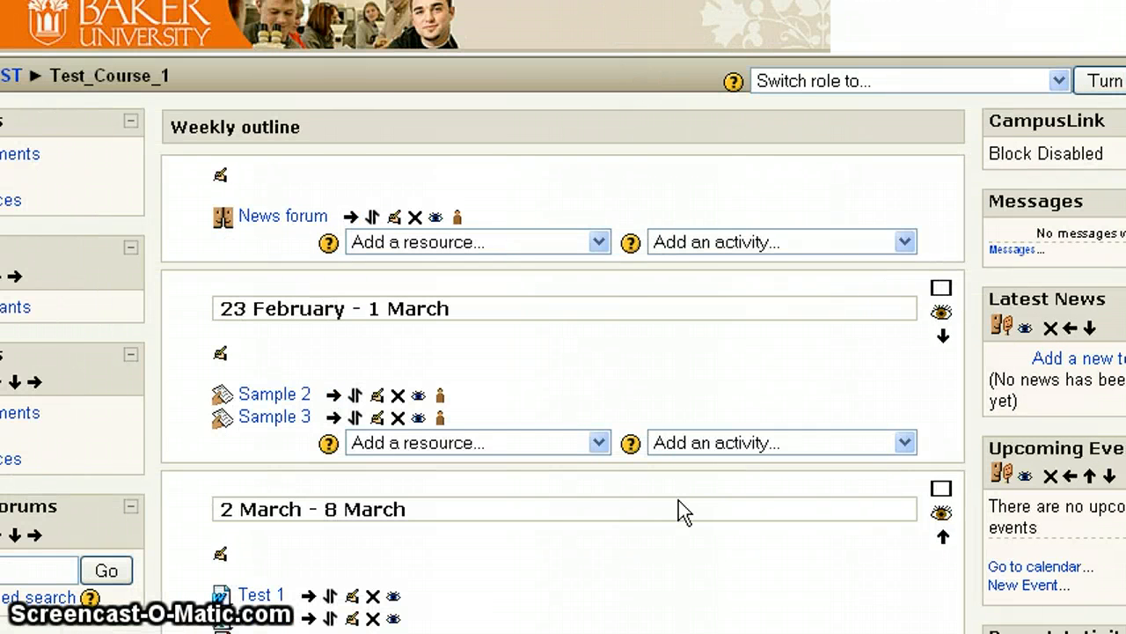
{"action": "scroll", "coordinate": [560, 367], "scroll_direction": "down", "scroll_amount": 2}
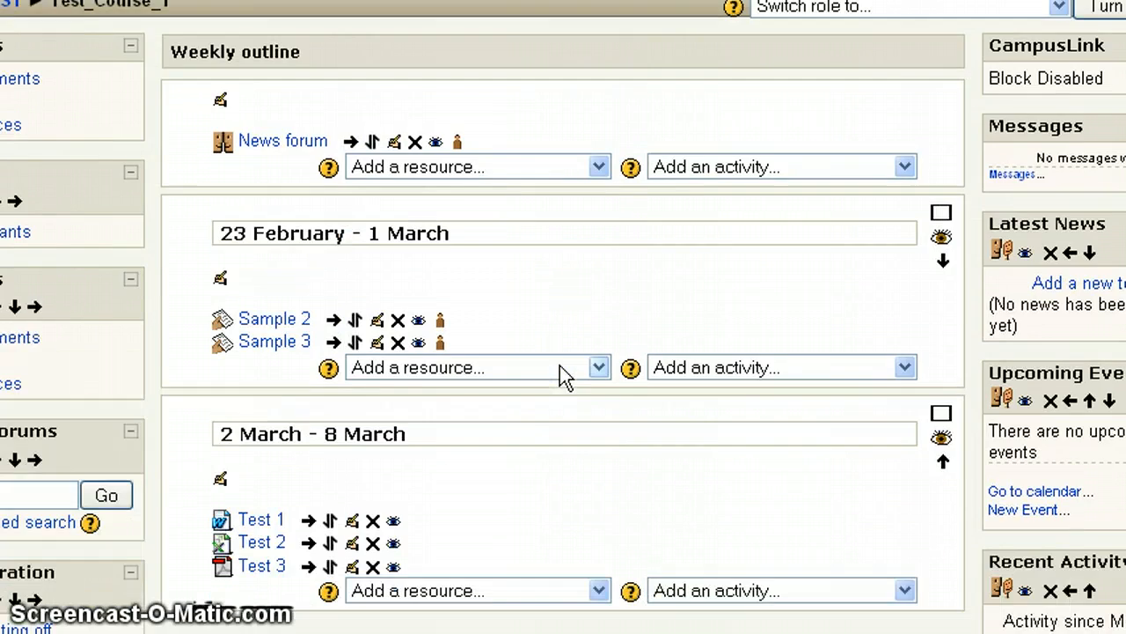
{"action": "scroll", "coordinate": [560, 366], "scroll_direction": "down", "scroll_amount": 5}
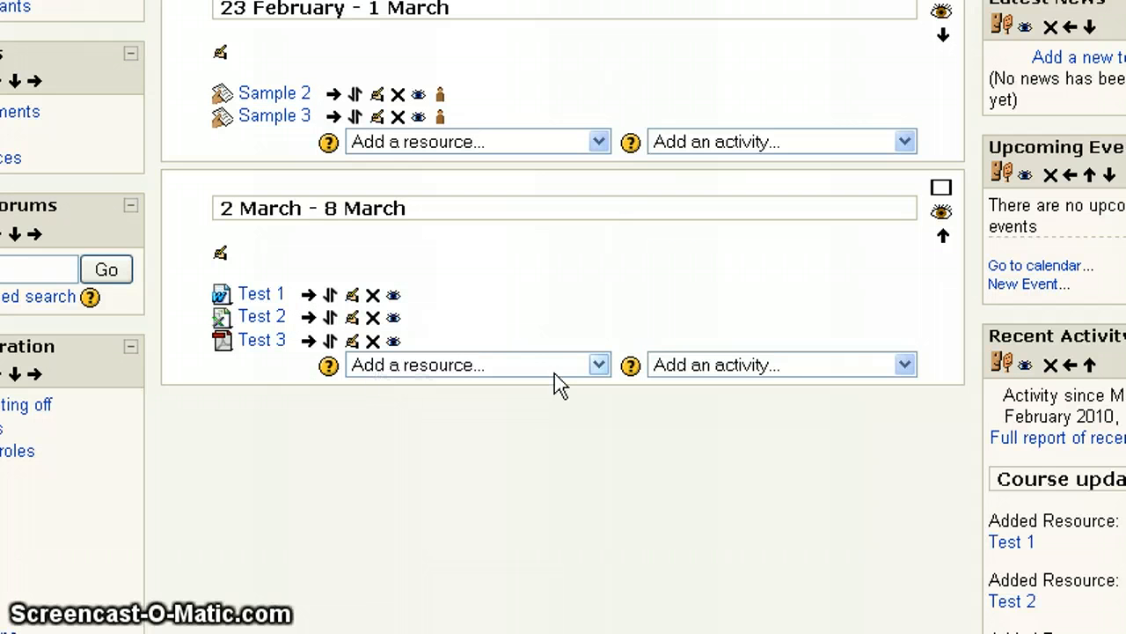
{"action": "left_click", "coordinate": [599, 366]}
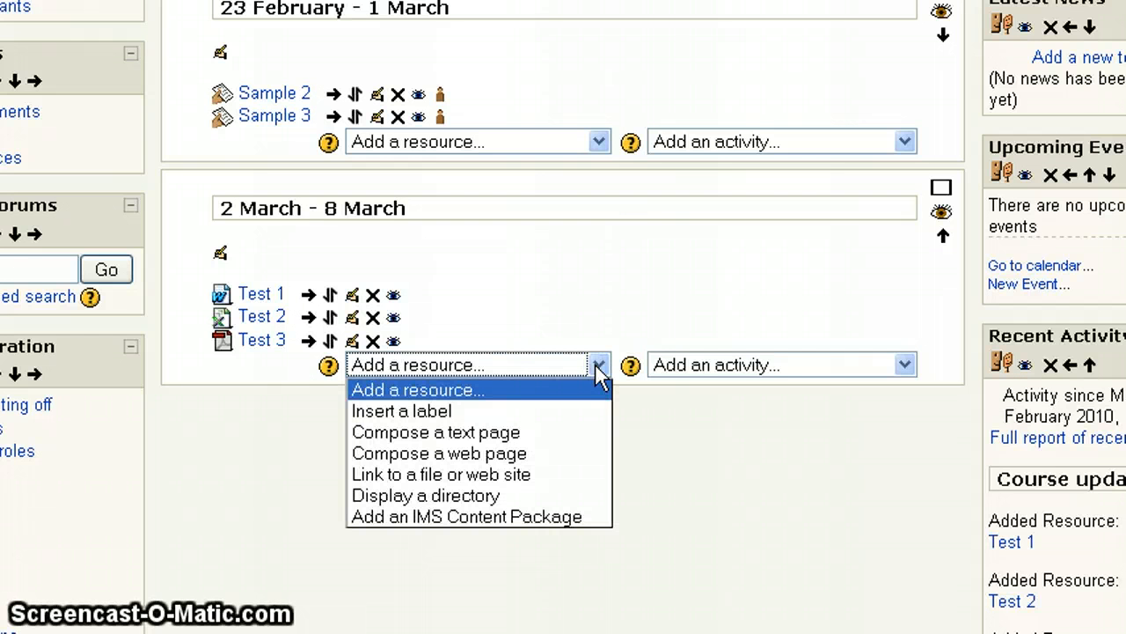
{"action": "left_click", "coordinate": [441, 493]}
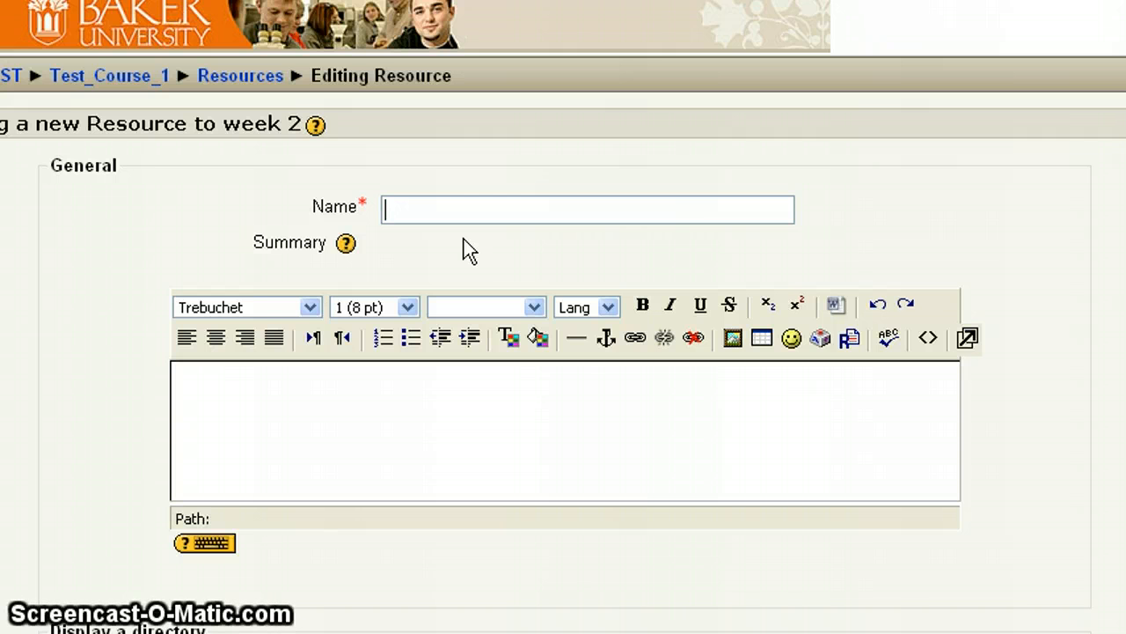
Name the new directory resource Sample Directory and place the cursor in its summary
{"action": "type", "text": "sa"}
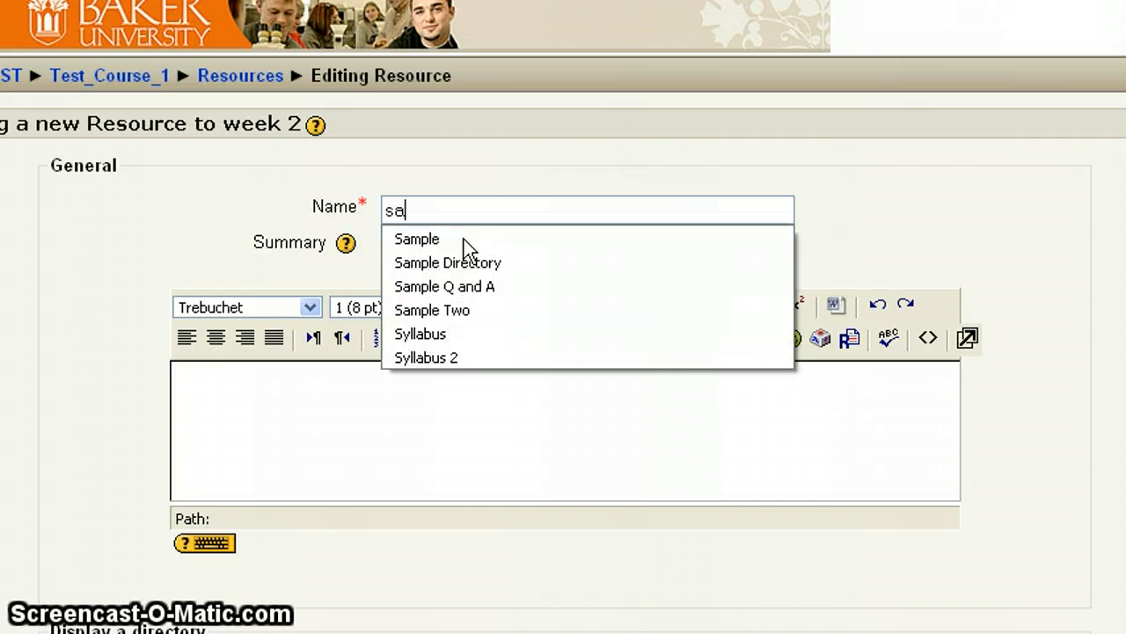
{"action": "key", "text": "Down"}
{"action": "key", "text": "Down"}
{"action": "key", "text": "Return"}
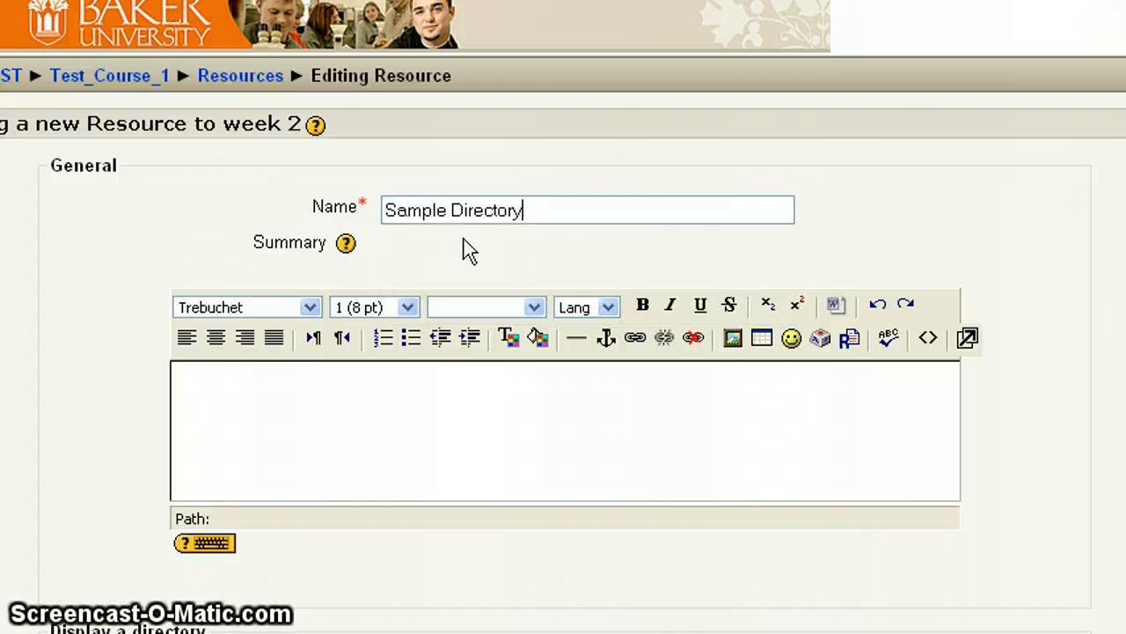
{"action": "left_click", "coordinate": [394, 419]}
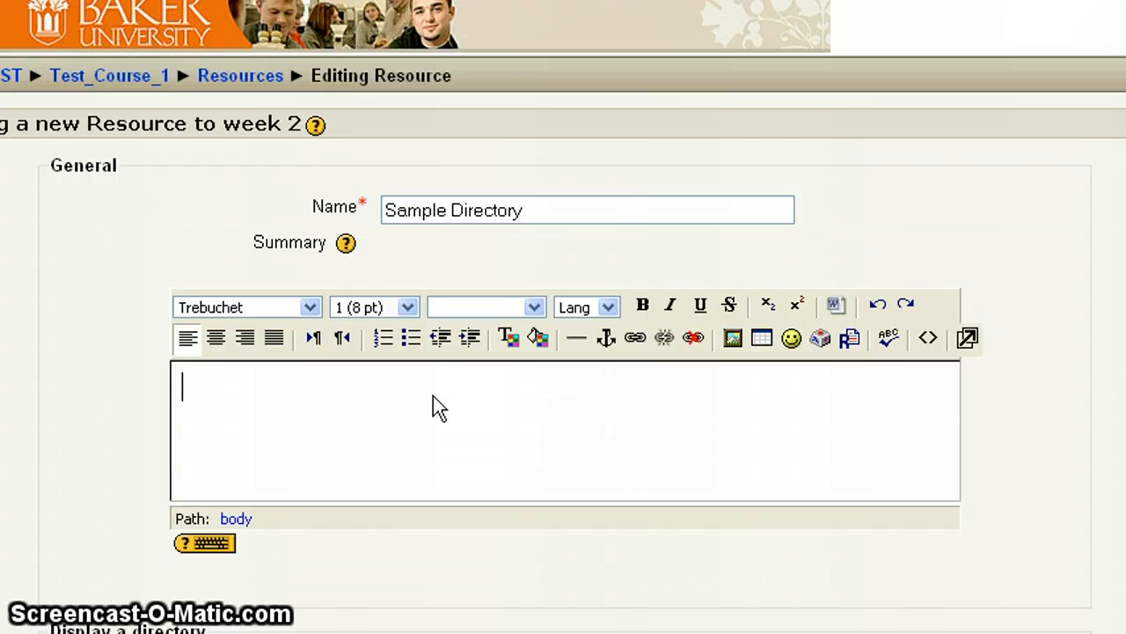
Set the resource to display the Sample_Directory folder, and save it, returning to the course
{"action": "scroll", "coordinate": [434, 396], "scroll_direction": "down", "scroll_amount": 3}
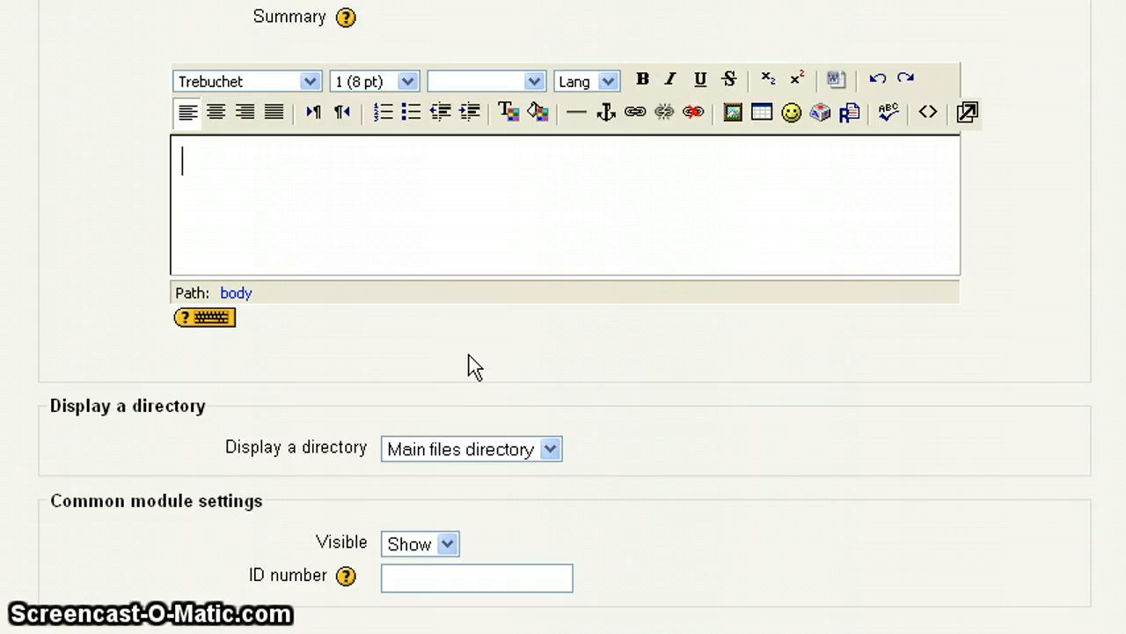
{"action": "scroll", "coordinate": [469, 357], "scroll_direction": "down", "scroll_amount": 2}
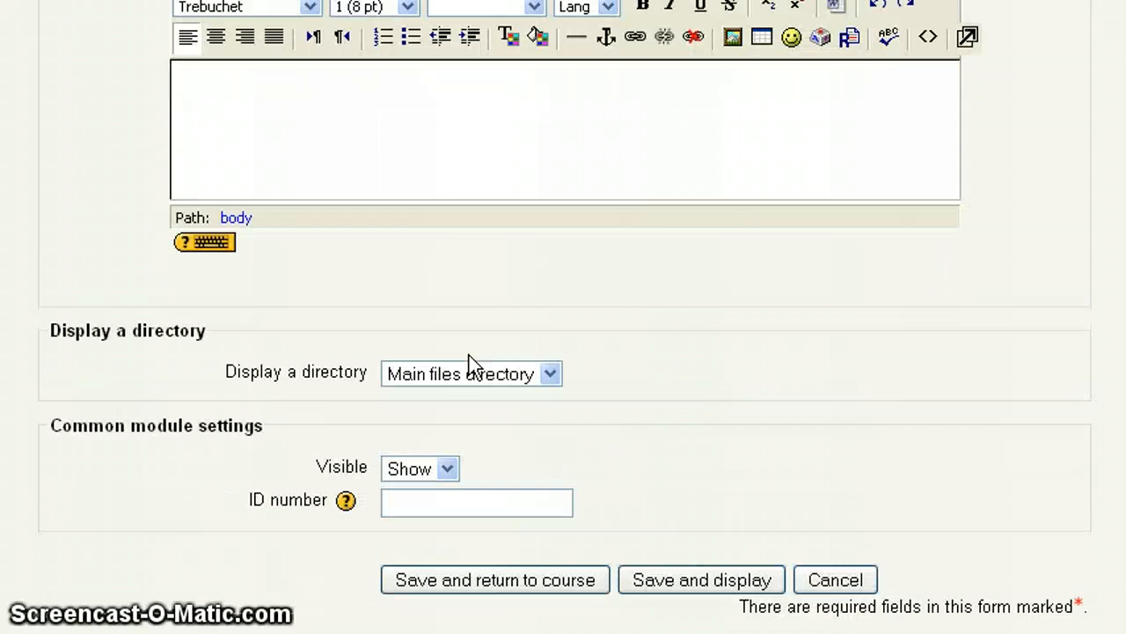
{"action": "scroll", "coordinate": [469, 356], "scroll_direction": "down", "scroll_amount": 2}
{"action": "left_click", "coordinate": [551, 299]}
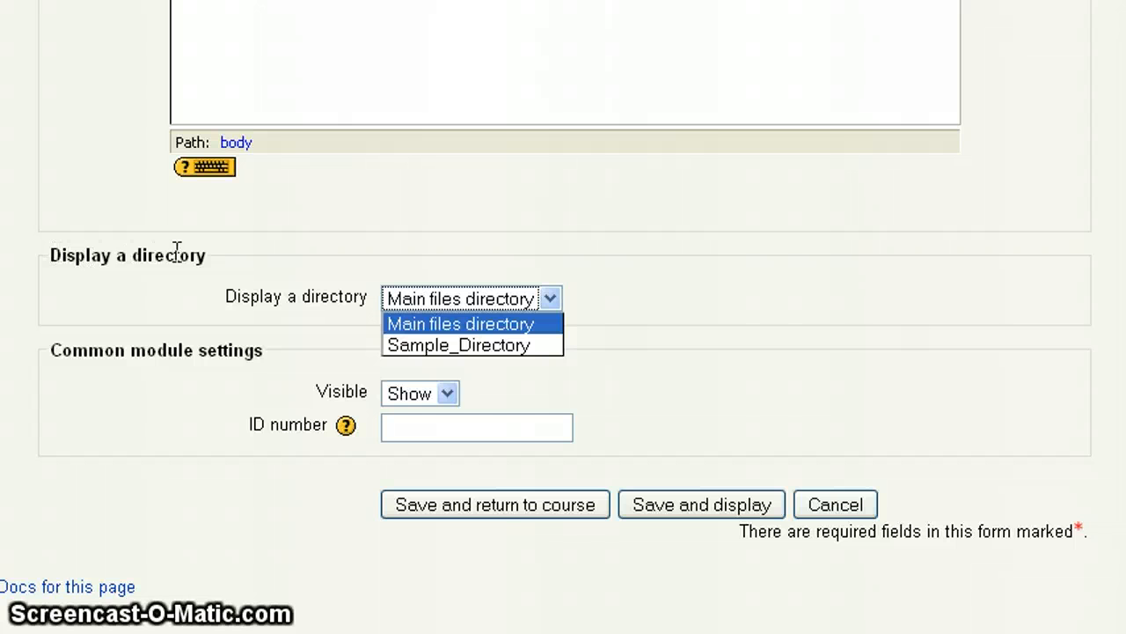
{"action": "left_click", "coordinate": [610, 284]}
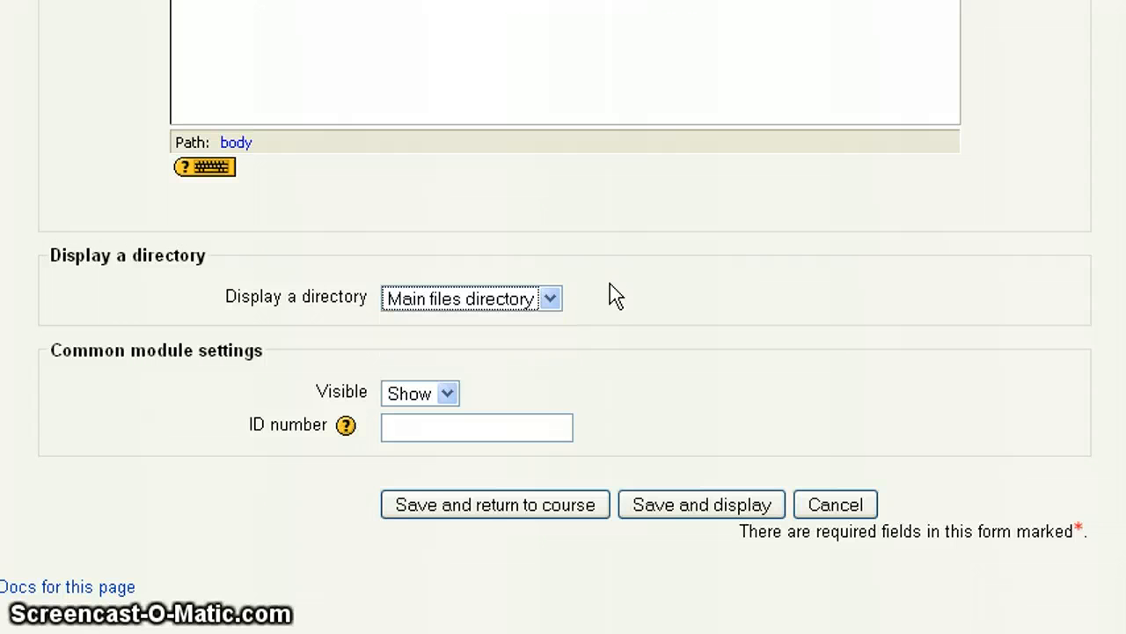
{"action": "left_click", "coordinate": [546, 299]}
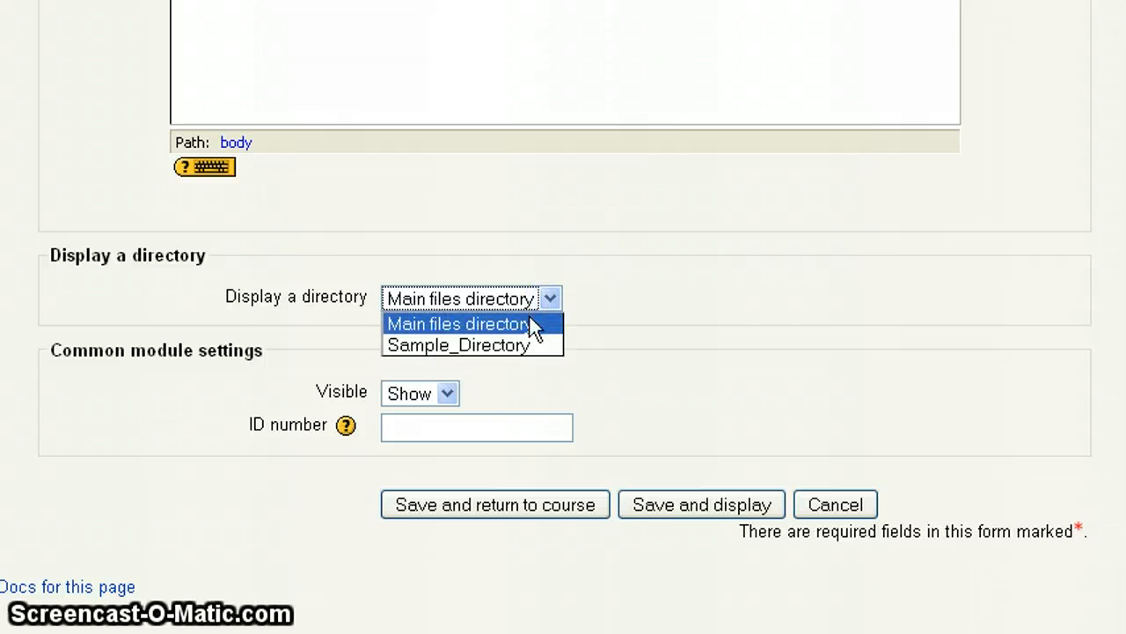
{"action": "left_click", "coordinate": [443, 346]}
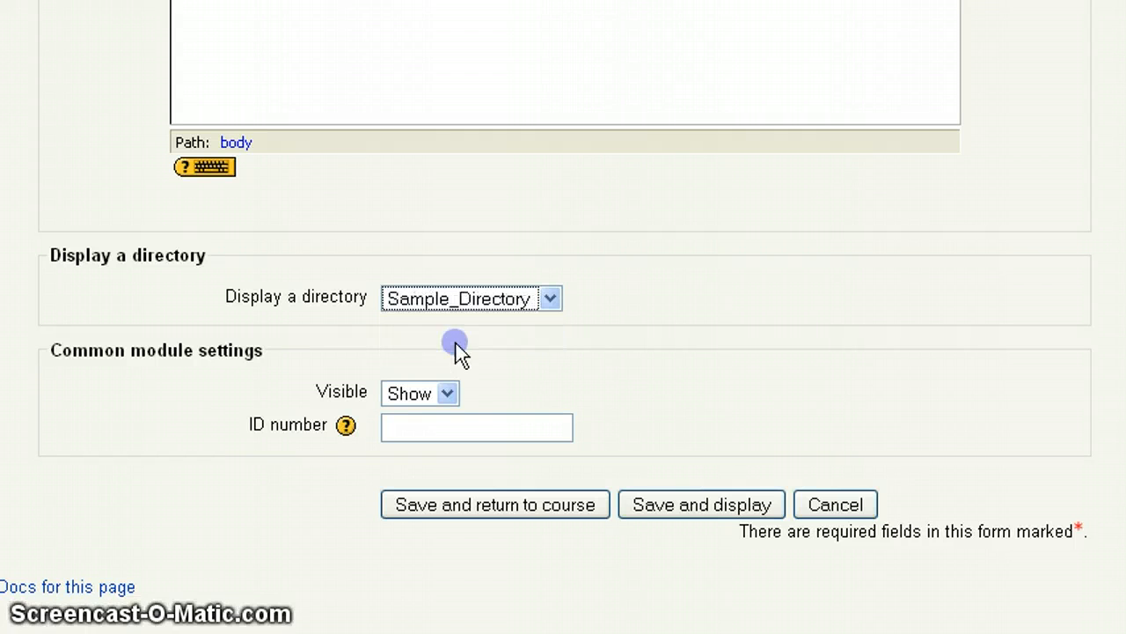
{"action": "left_click", "coordinate": [501, 327]}
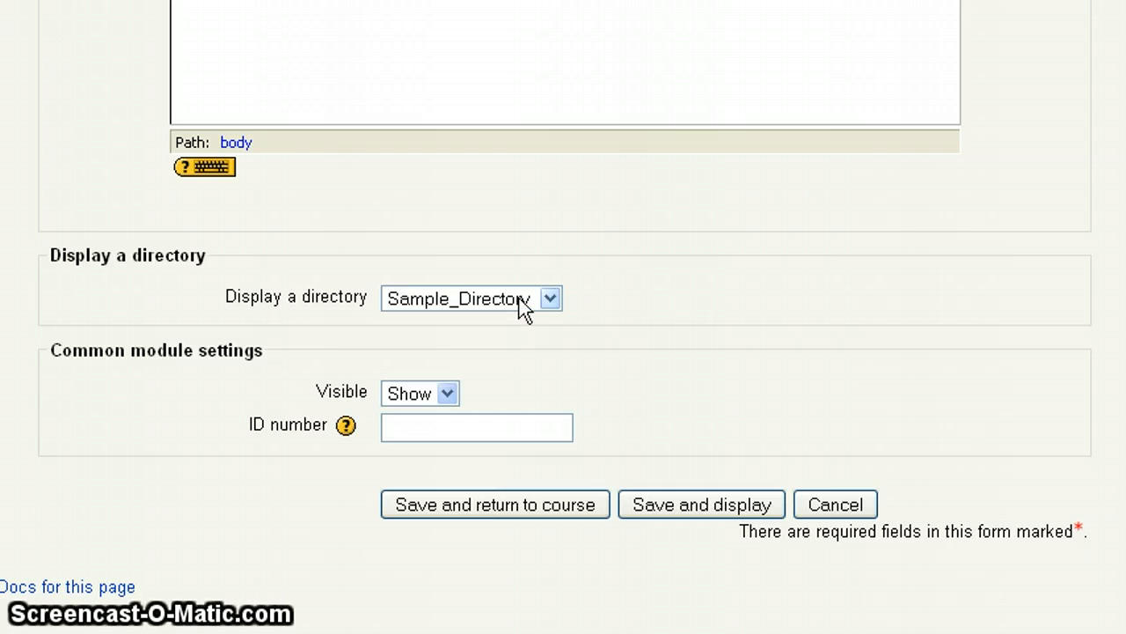
{"action": "left_click", "coordinate": [462, 504]}
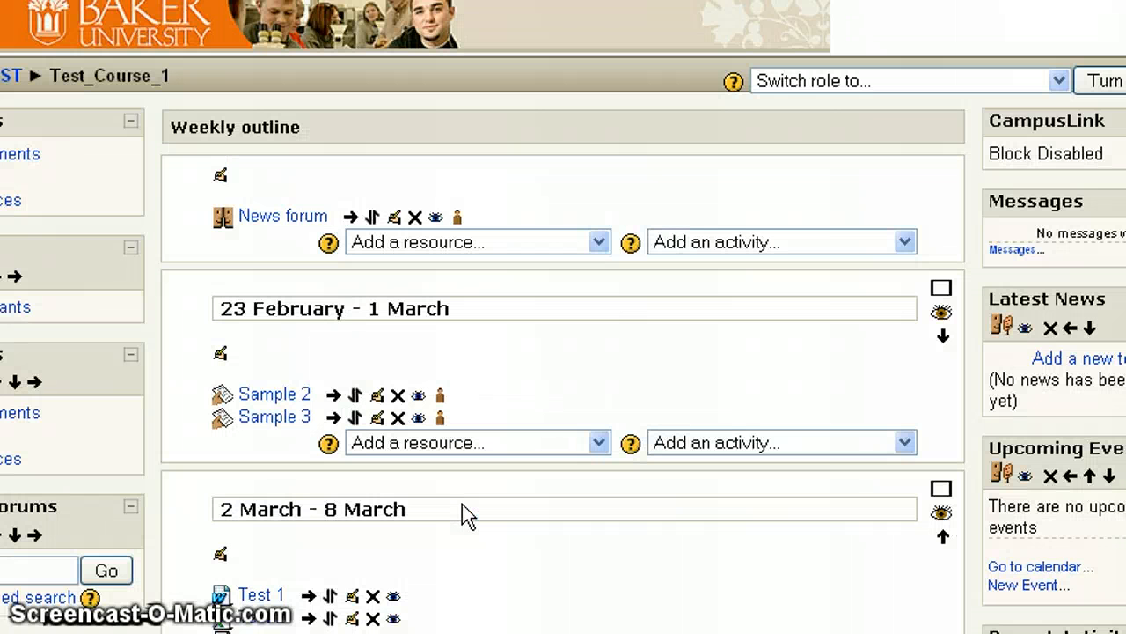
Open the Sample Directory resource in the 2 March - 8 March week to view its files
{"action": "scroll", "coordinate": [462, 504], "scroll_direction": "down", "scroll_amount": 2}
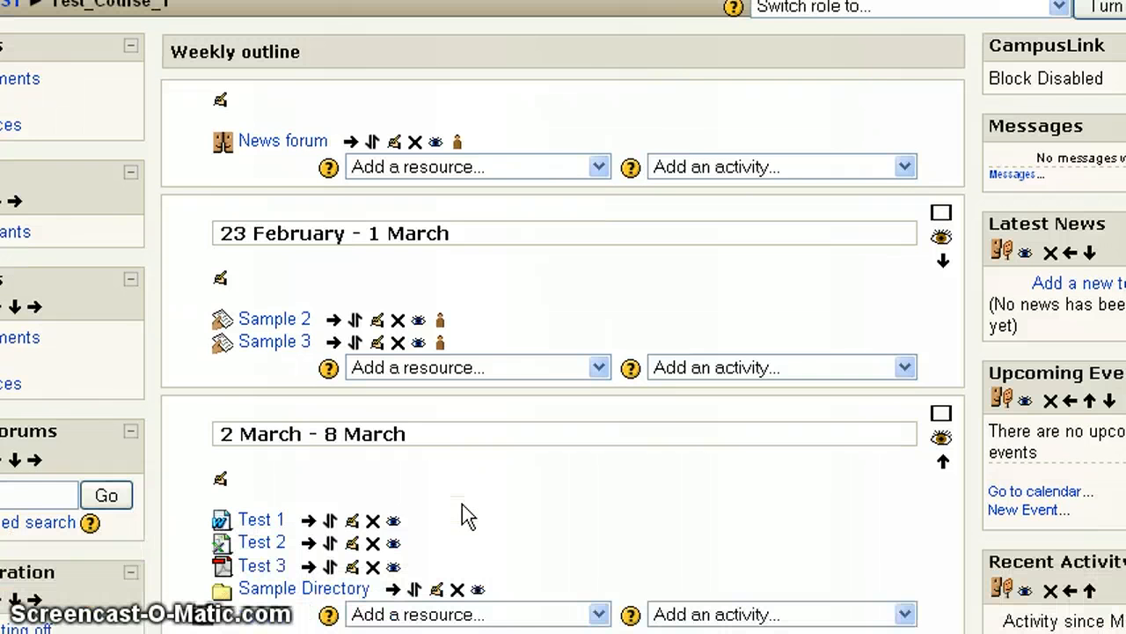
{"action": "scroll", "coordinate": [467, 515], "scroll_direction": "down", "scroll_amount": 4}
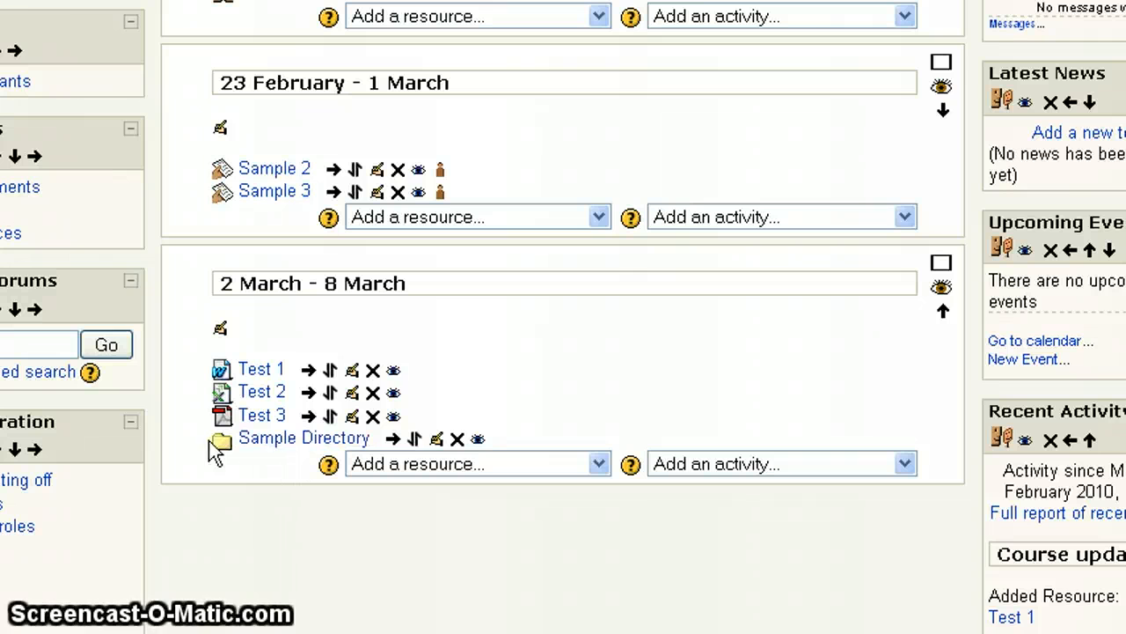
{"action": "left_click", "coordinate": [290, 442]}
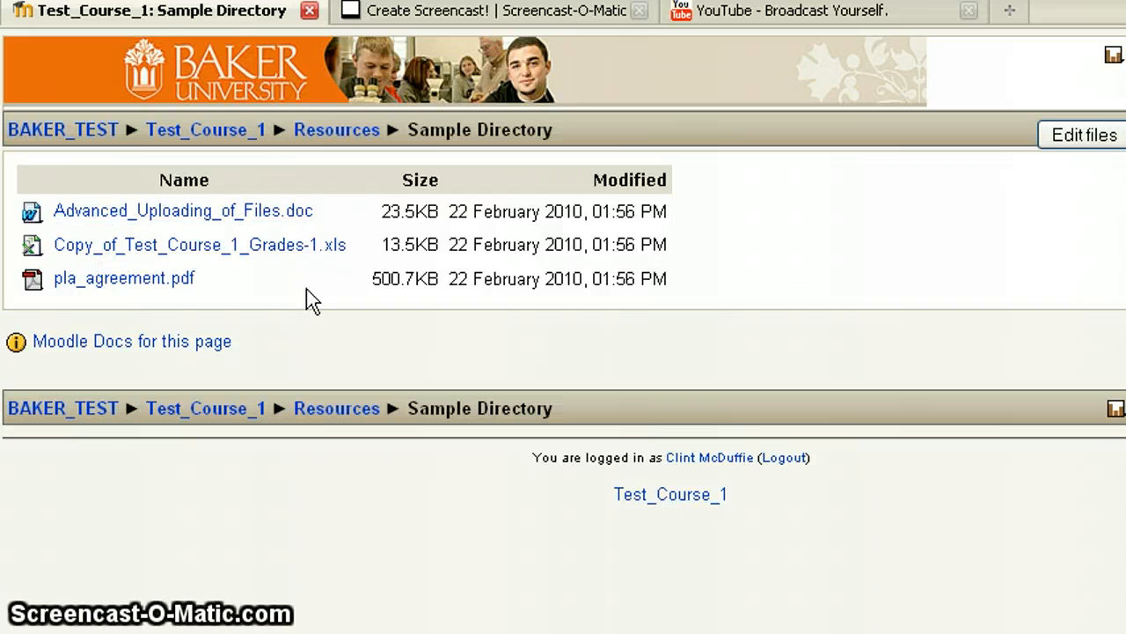
Go back to the Test_Course_1 main page and turn editing off
{"action": "left_click", "coordinate": [236, 136]}
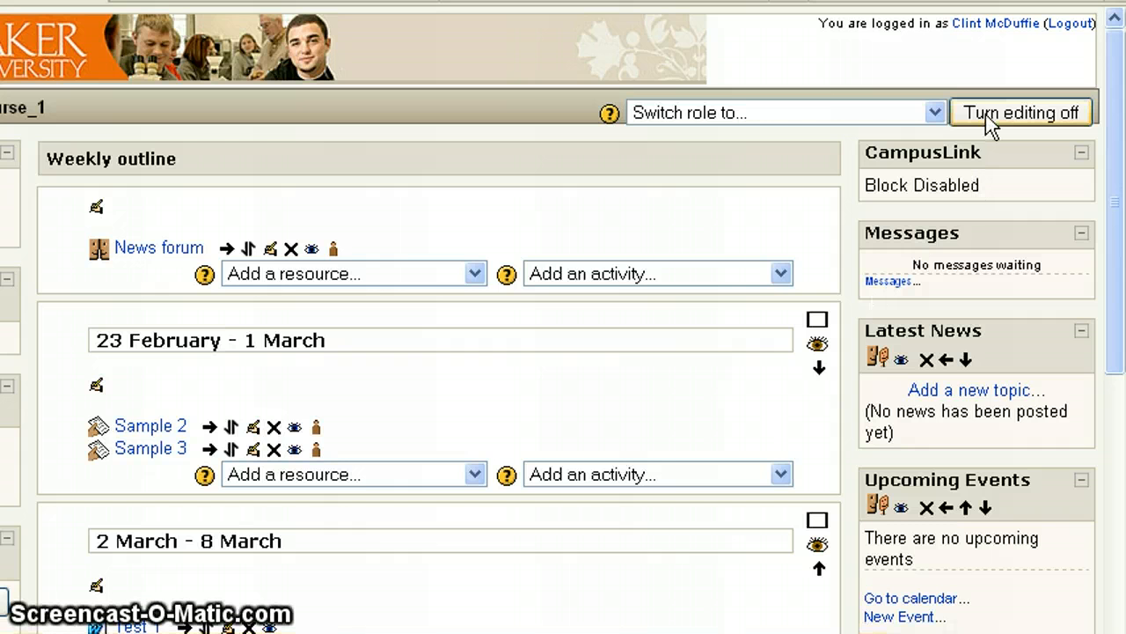
{"action": "left_click", "coordinate": [993, 114]}
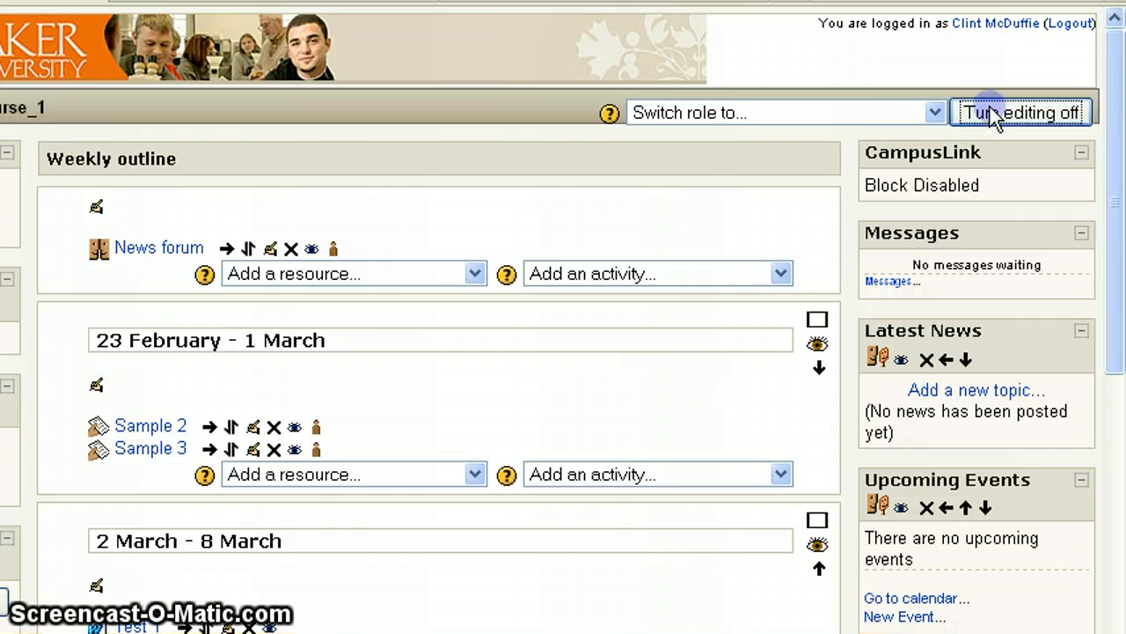